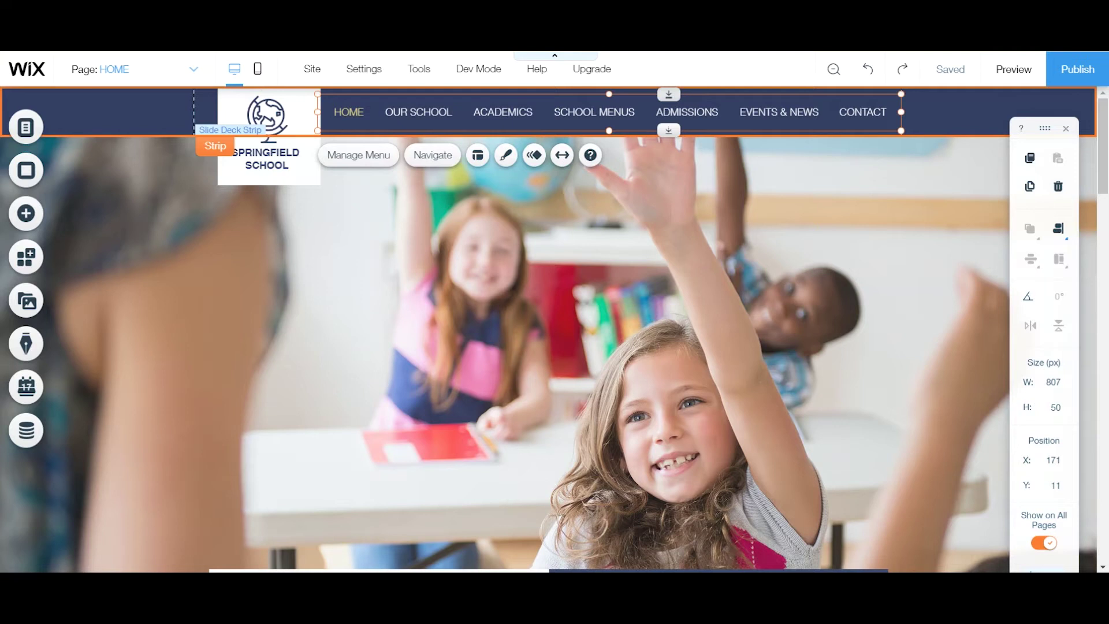
# Open the site menu from the HOME page and view the HOME page's options
pyautogui.click(131, 69)
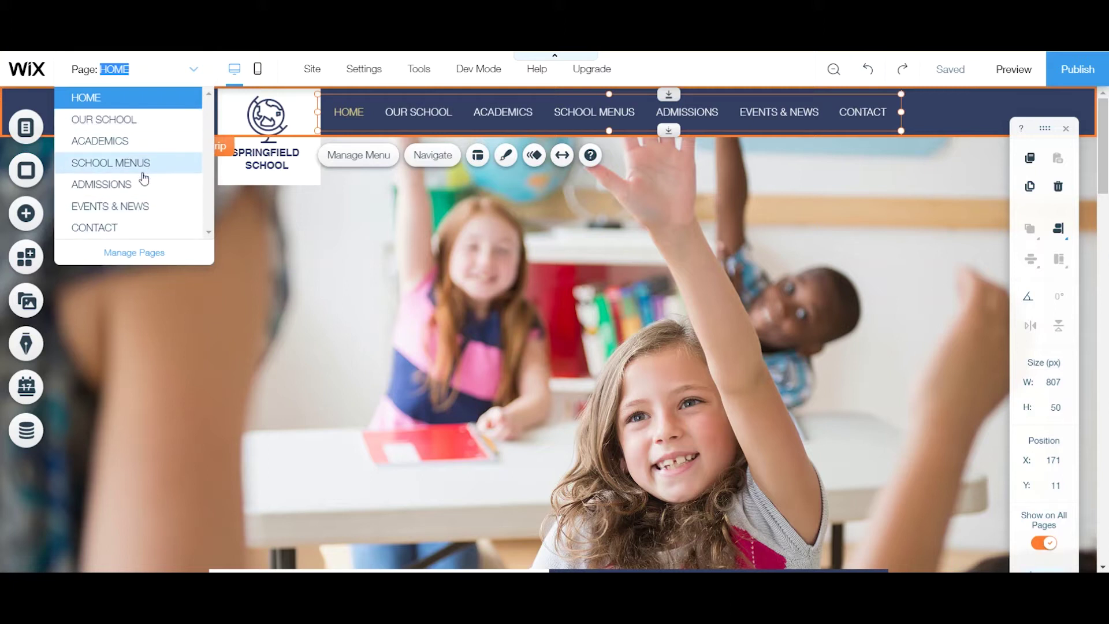
pyautogui.click(32, 129)
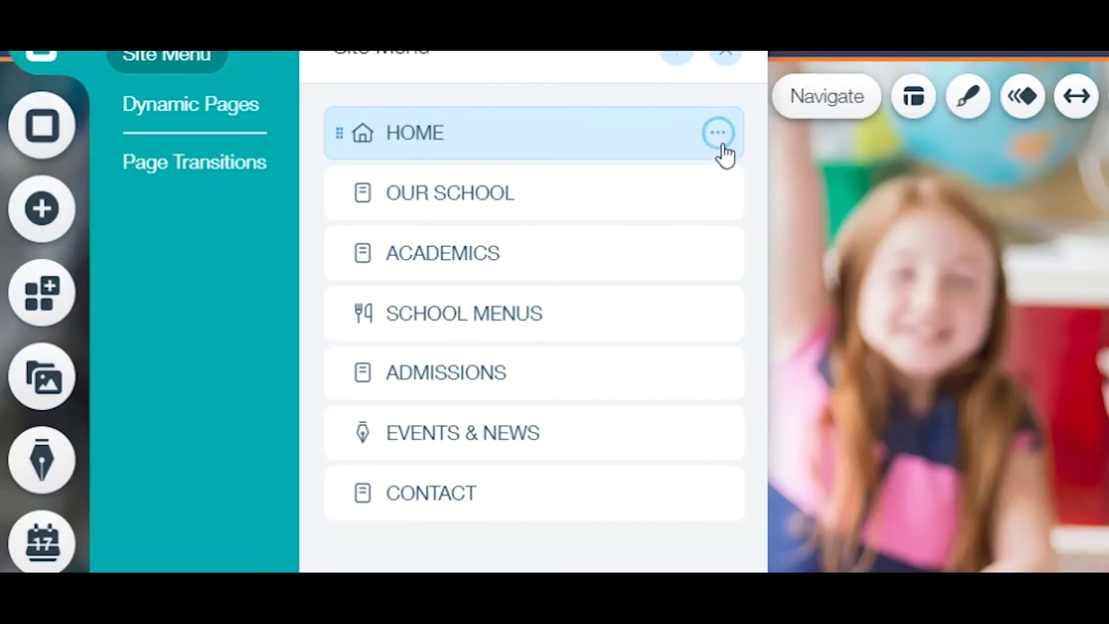
pyautogui.click(717, 142)
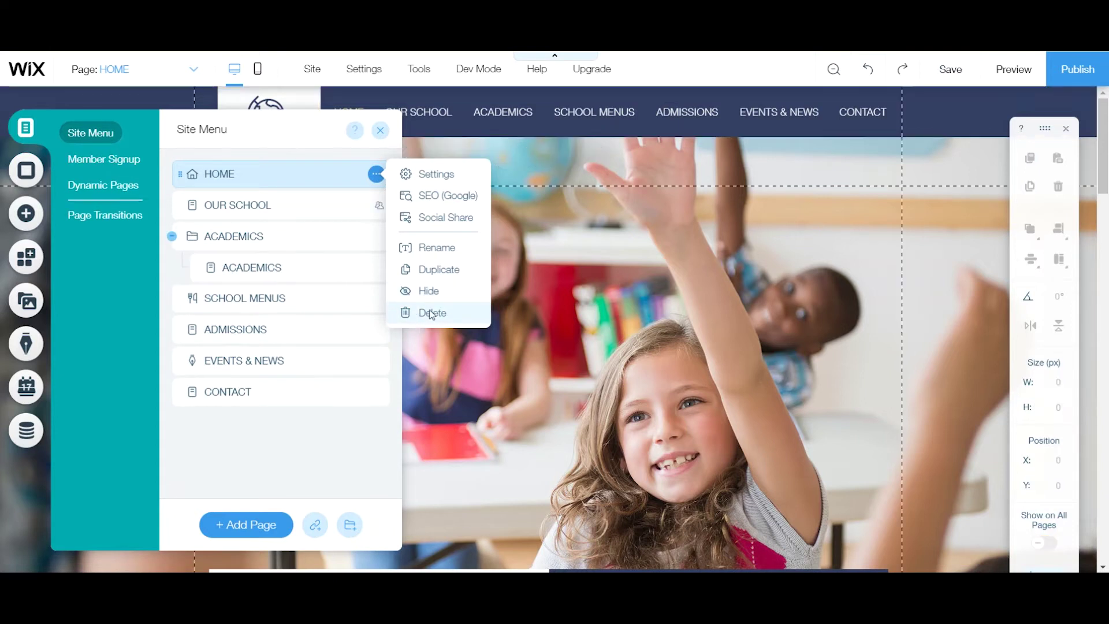
pyautogui.click(427, 314)
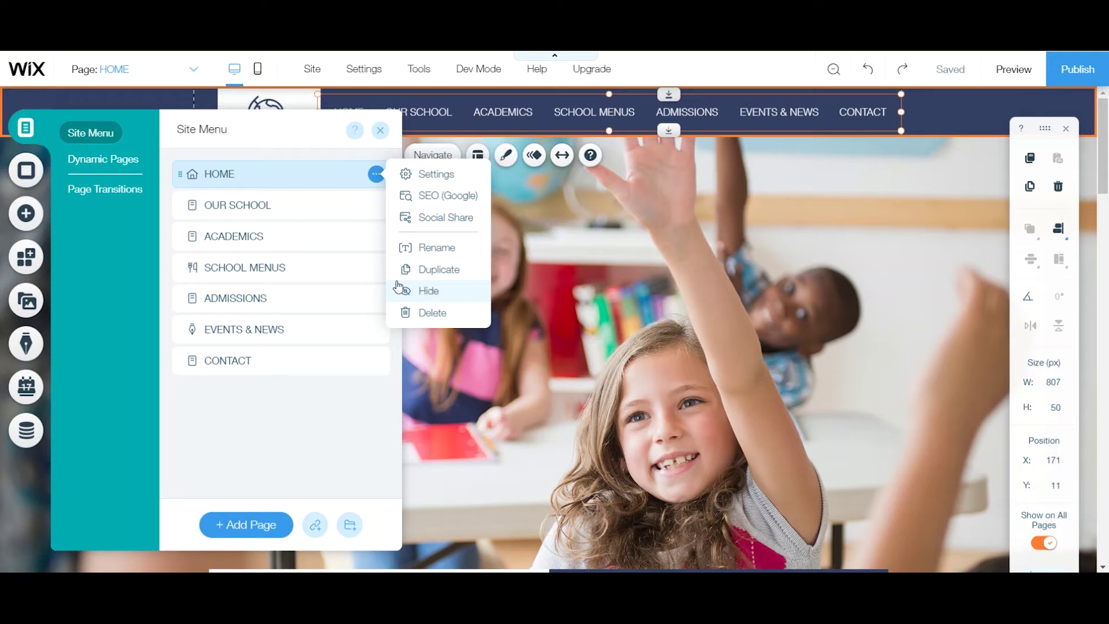
pyautogui.click(351, 524)
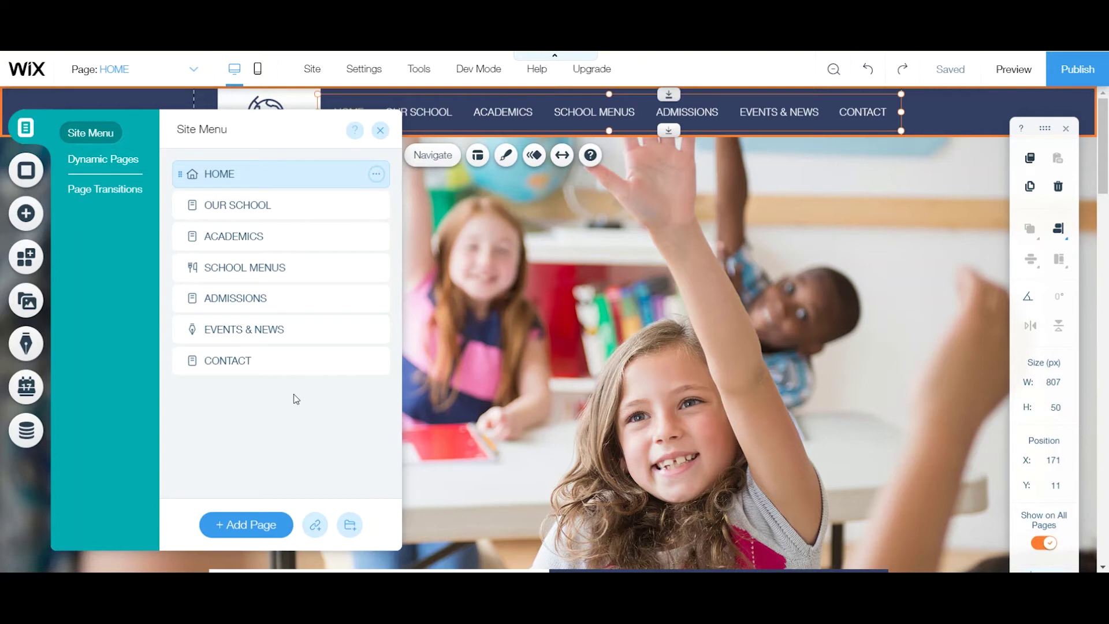
# Open the page settings of the OUR SCHOOL page and view its layout options
pyautogui.click(341, 205)
pyautogui.click(376, 206)
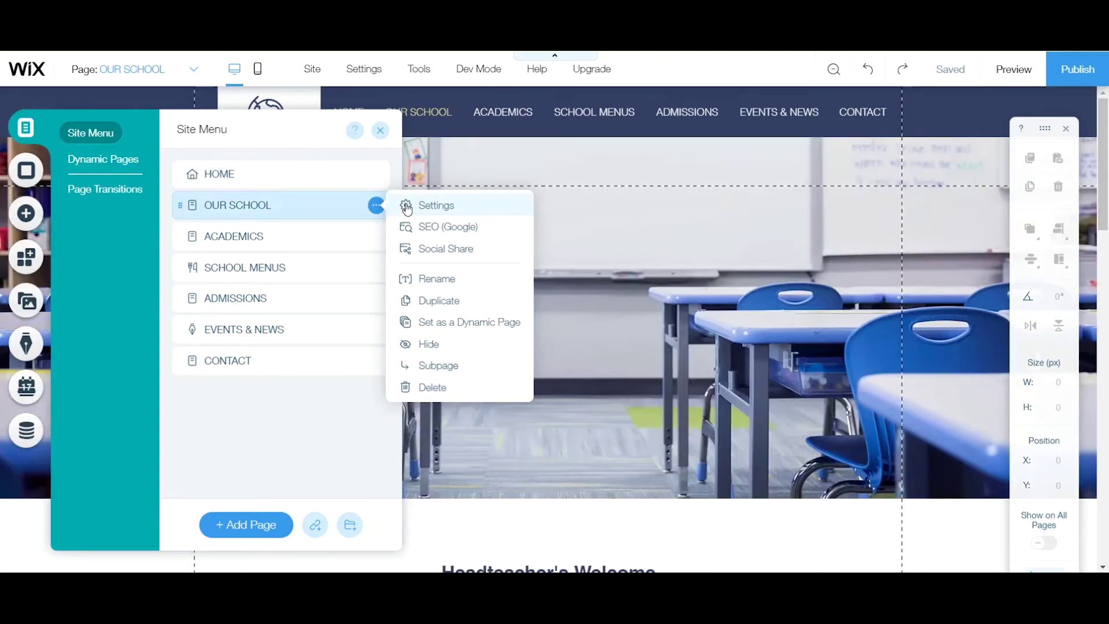
pyautogui.click(408, 207)
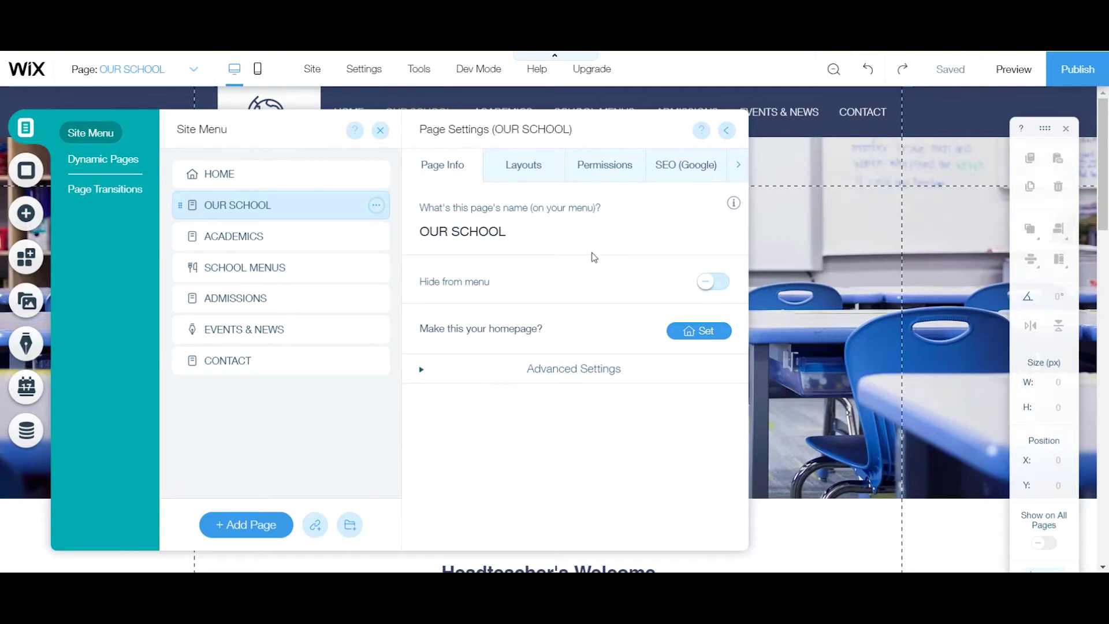
pyautogui.click(529, 168)
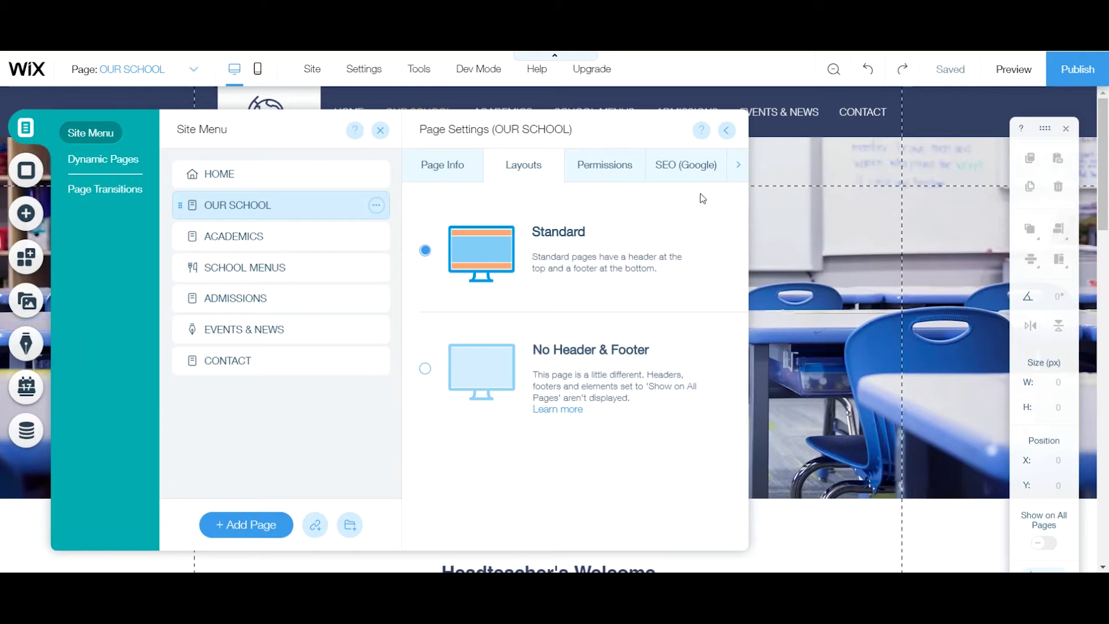
# Review the Password Holders option and its login-screen languages, and set the OUR SCHOOL page's viewing permission to Members Only
pyautogui.click(599, 164)
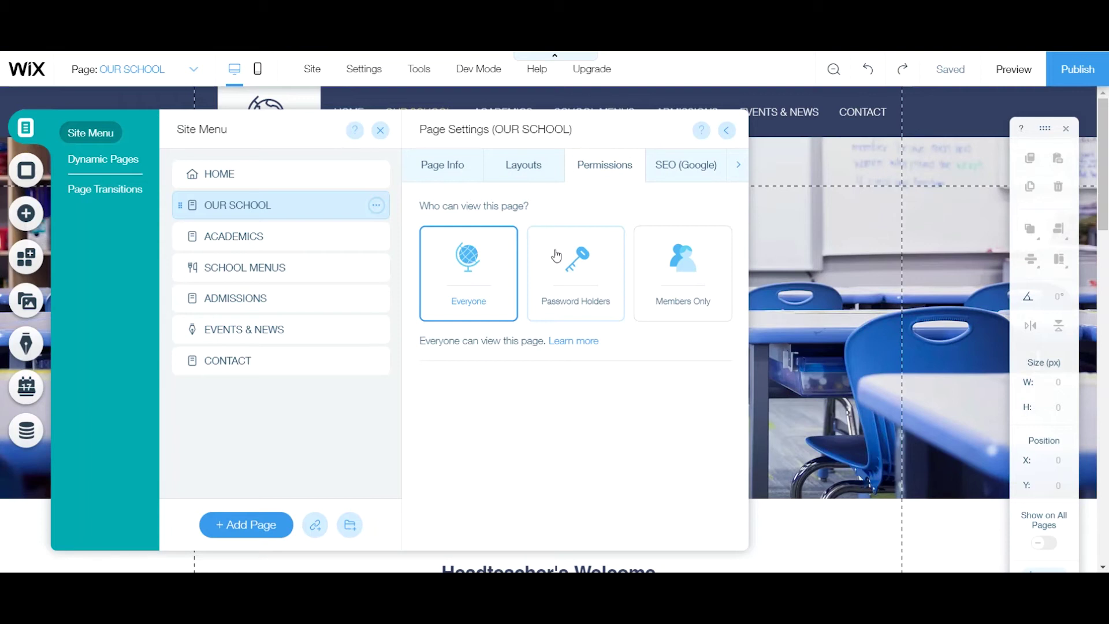
pyautogui.click(584, 258)
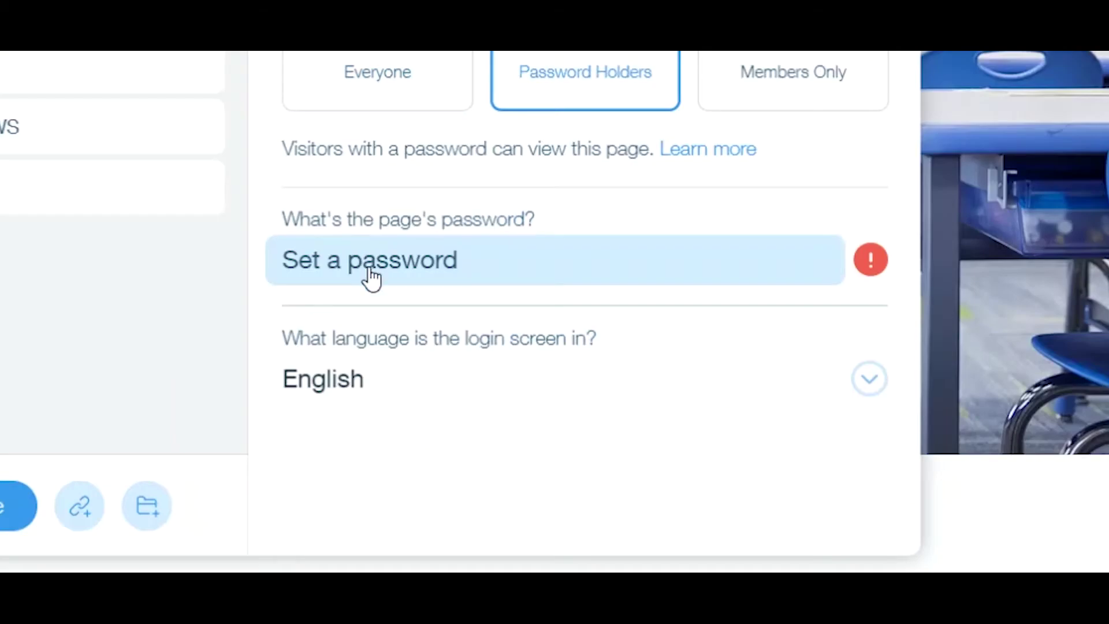
pyautogui.click(359, 263)
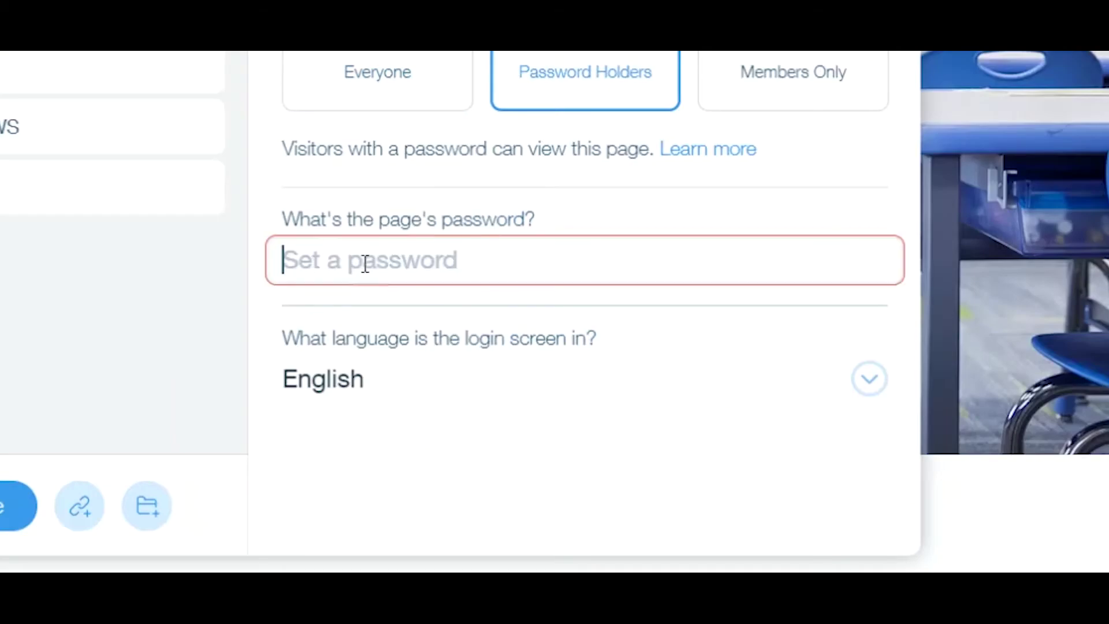
pyautogui.click(425, 393)
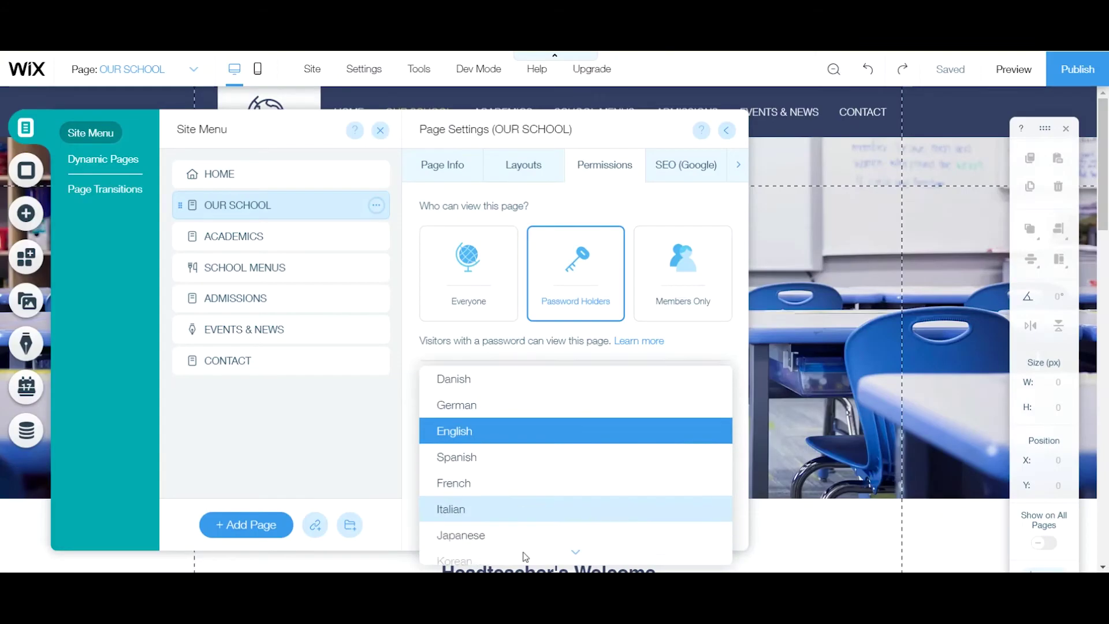
pyautogui.moveTo(525, 557)
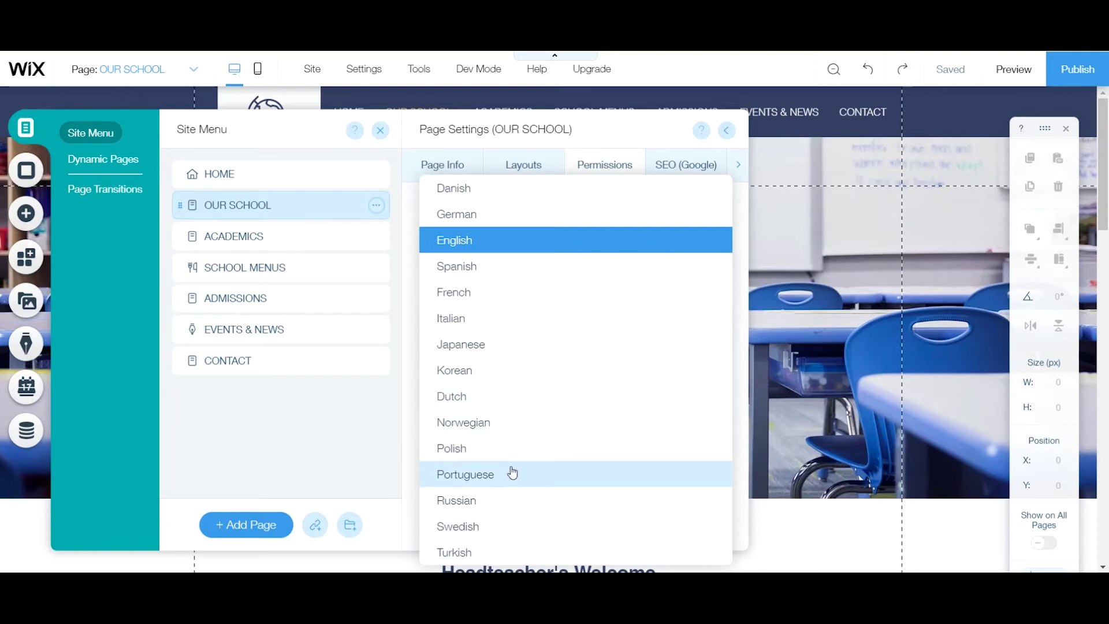
pyautogui.click(408, 447)
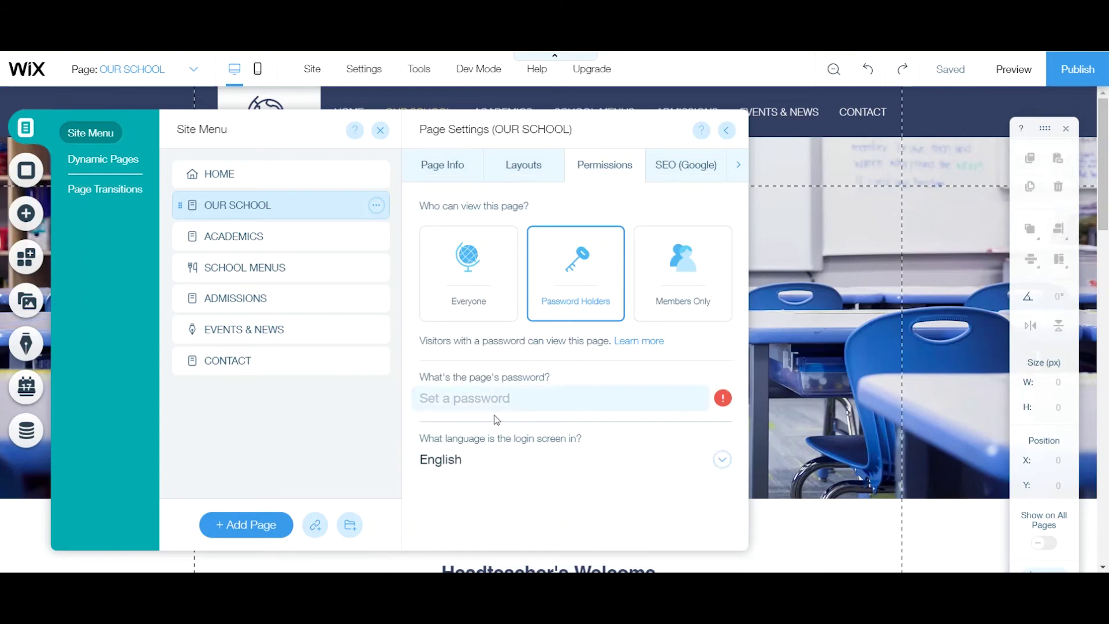
pyautogui.click(676, 245)
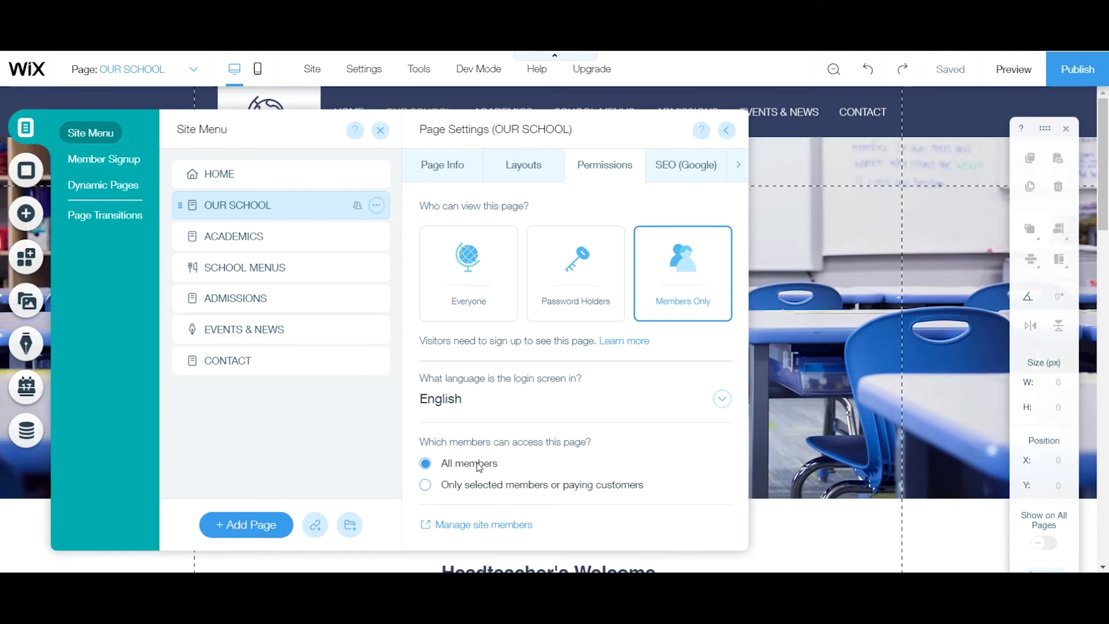
# Examine the OUR SCHOOL page's SEO (Google), Social Share and Advanced SEO settings
pyautogui.click(687, 169)
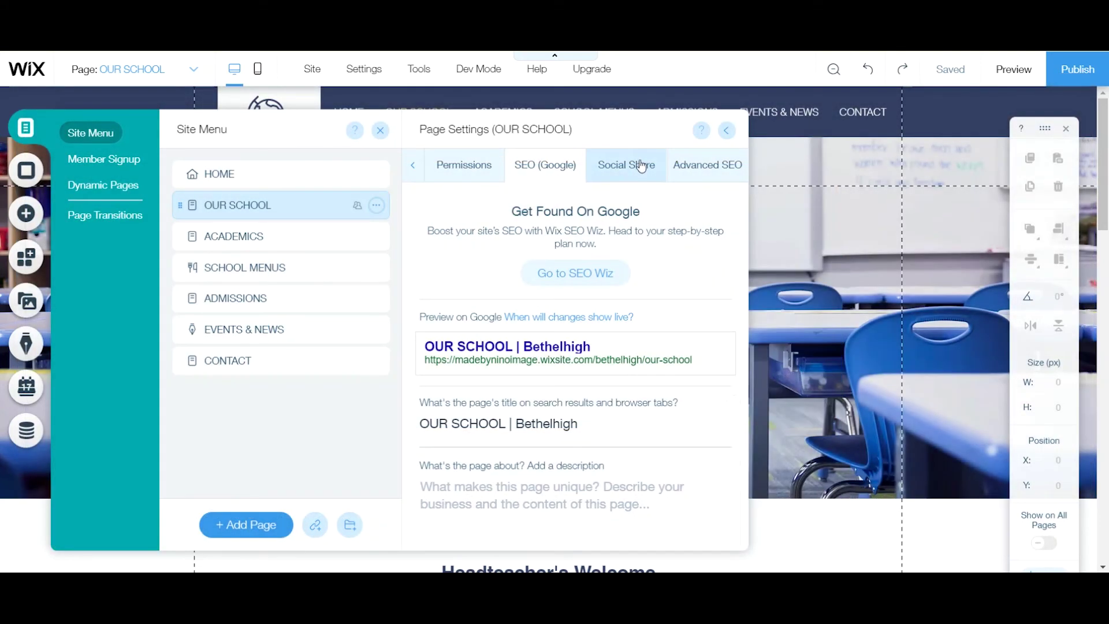
pyautogui.click(641, 166)
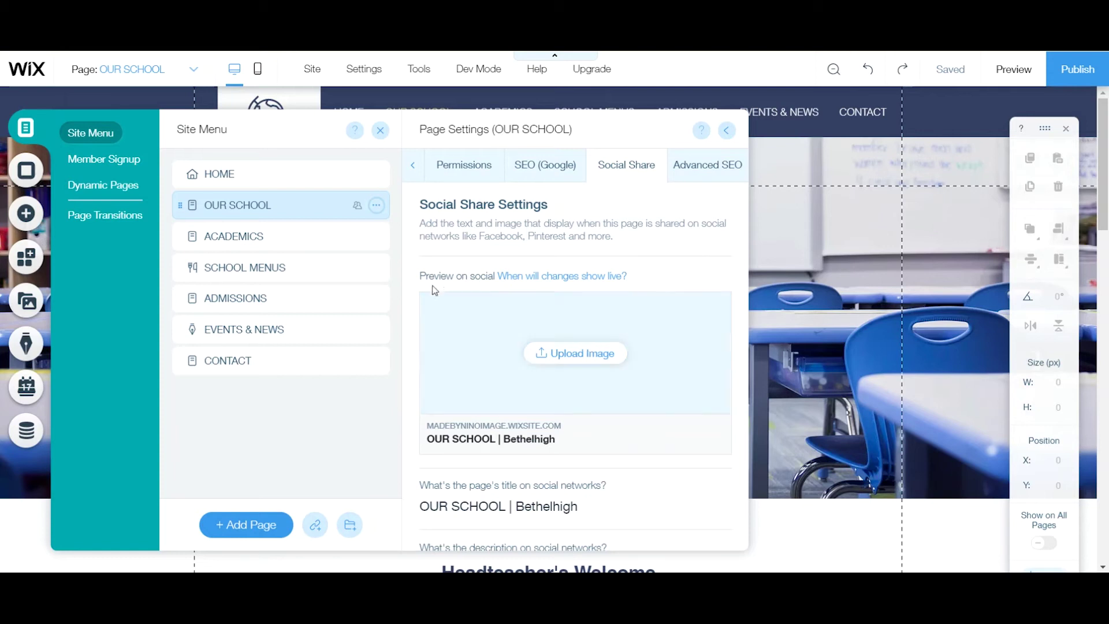
pyautogui.scroll(-2, 464, 357)
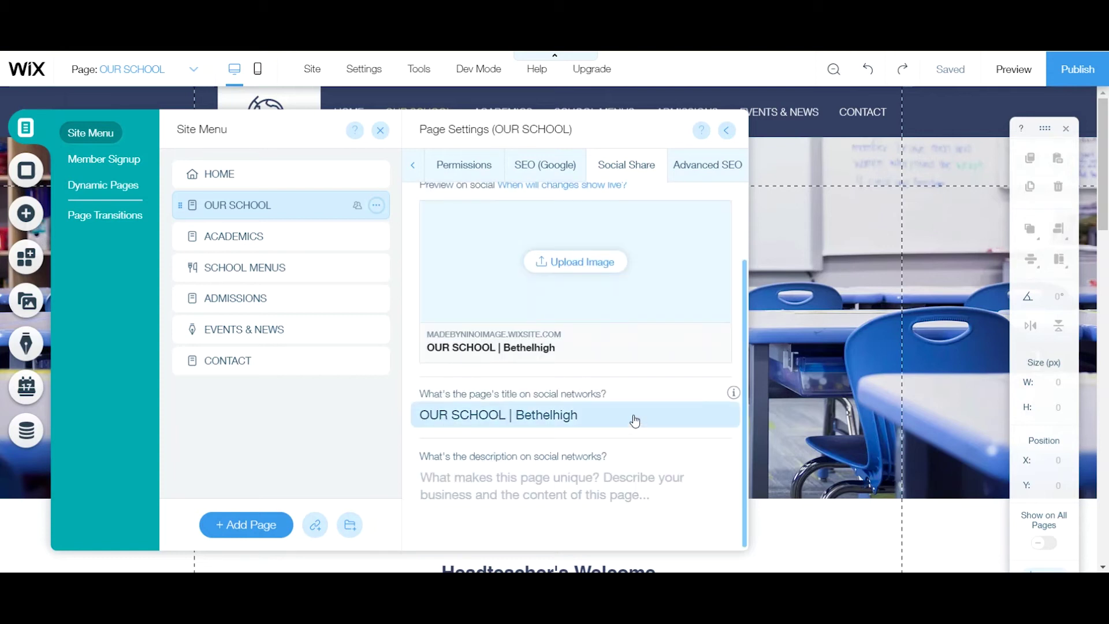
pyautogui.click(446, 484)
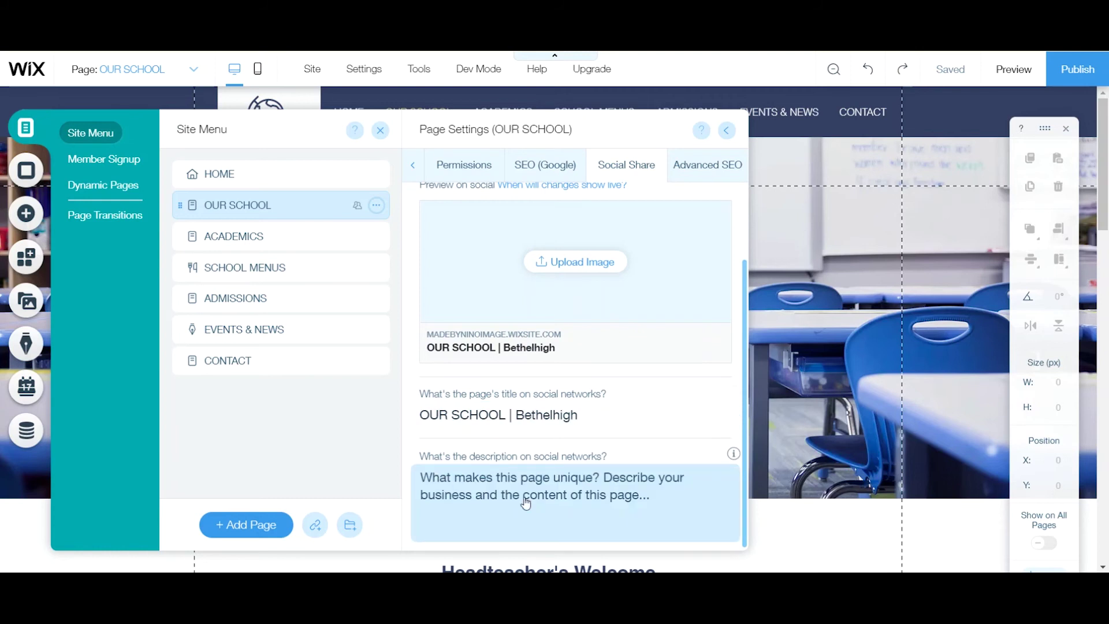
pyautogui.scroll(2, 543, 439)
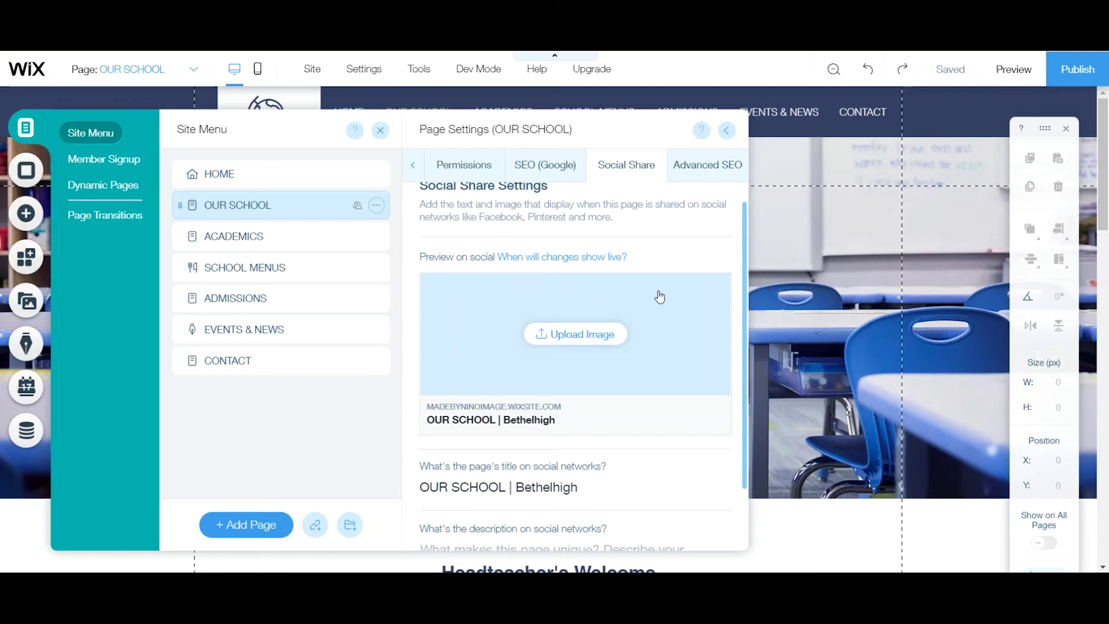
pyautogui.click(710, 181)
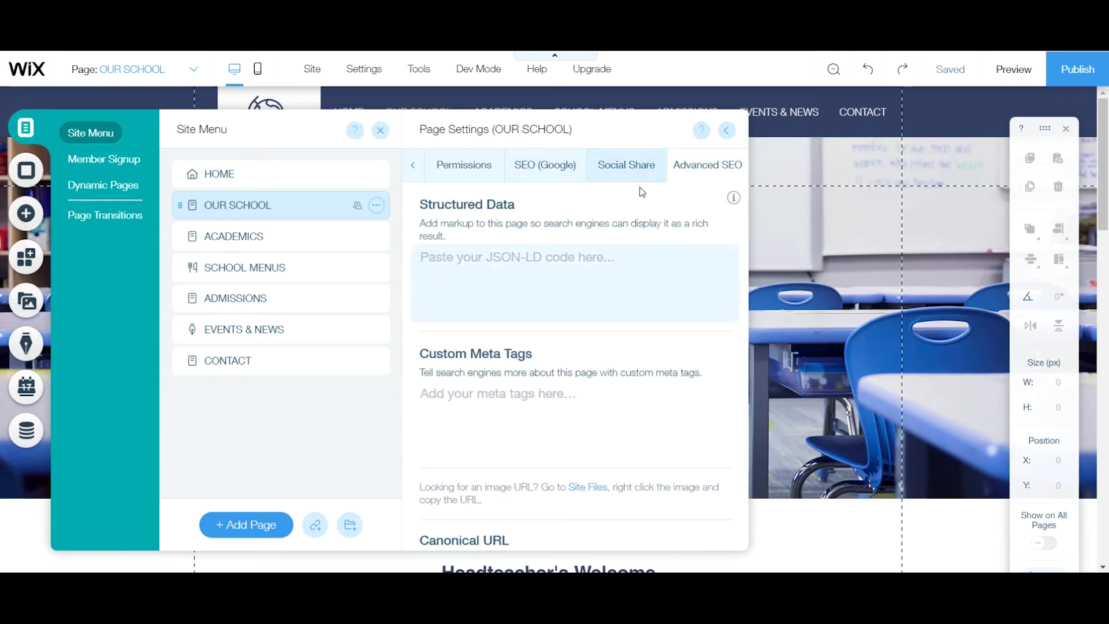
pyautogui.scroll(-2, 578, 352)
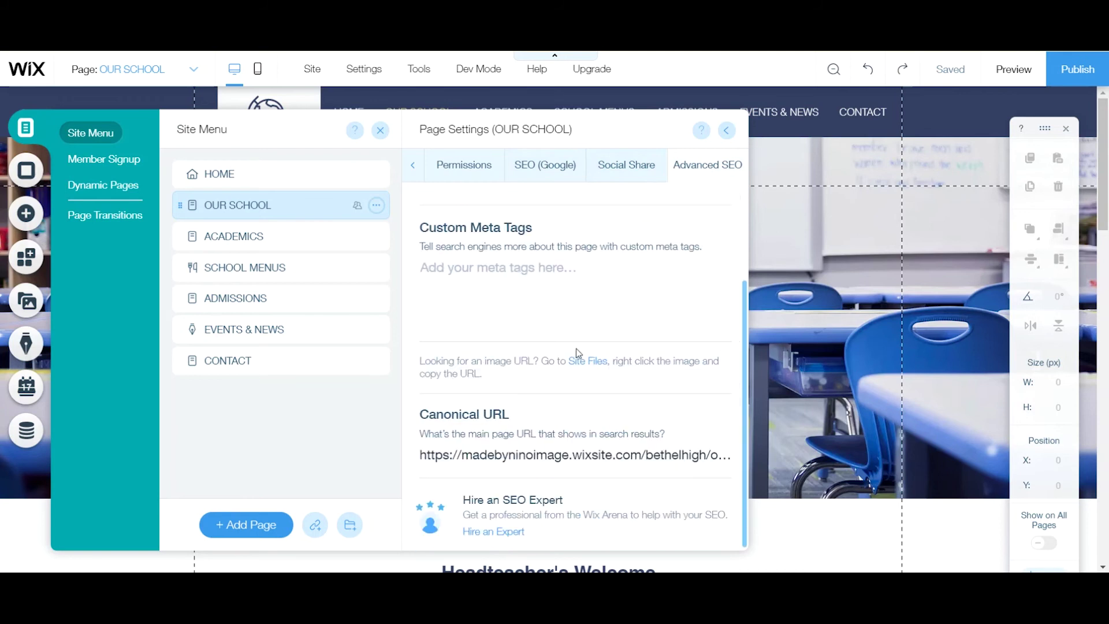
pyautogui.scroll(2, 580, 344)
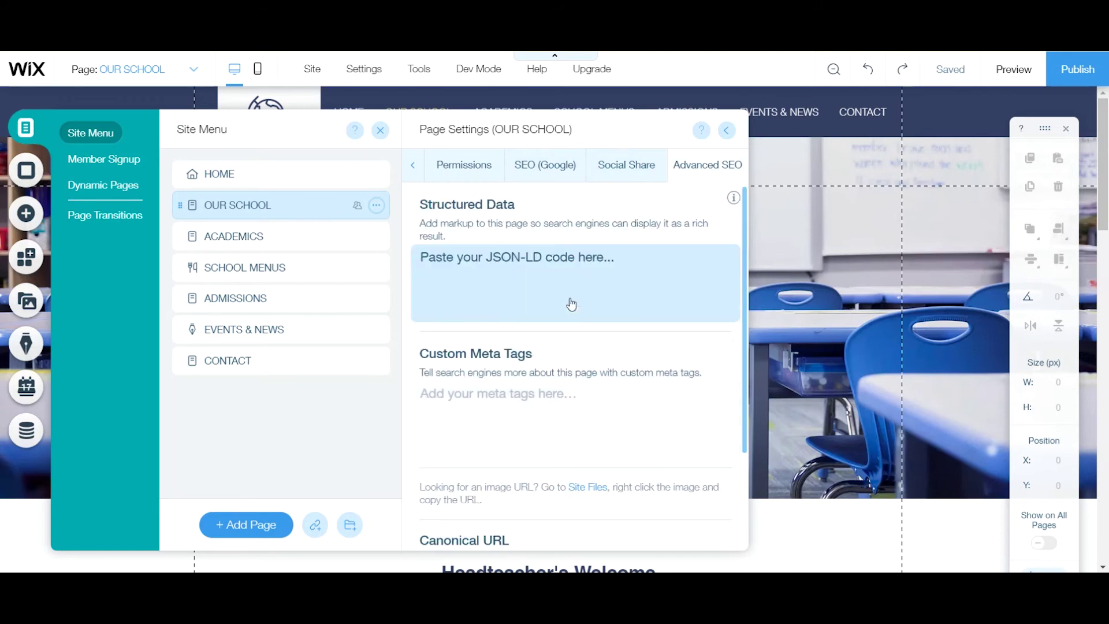
# Close the OUR SCHOOL page settings and view the Page Transitions options before returning to the site menu
pyautogui.click(422, 169)
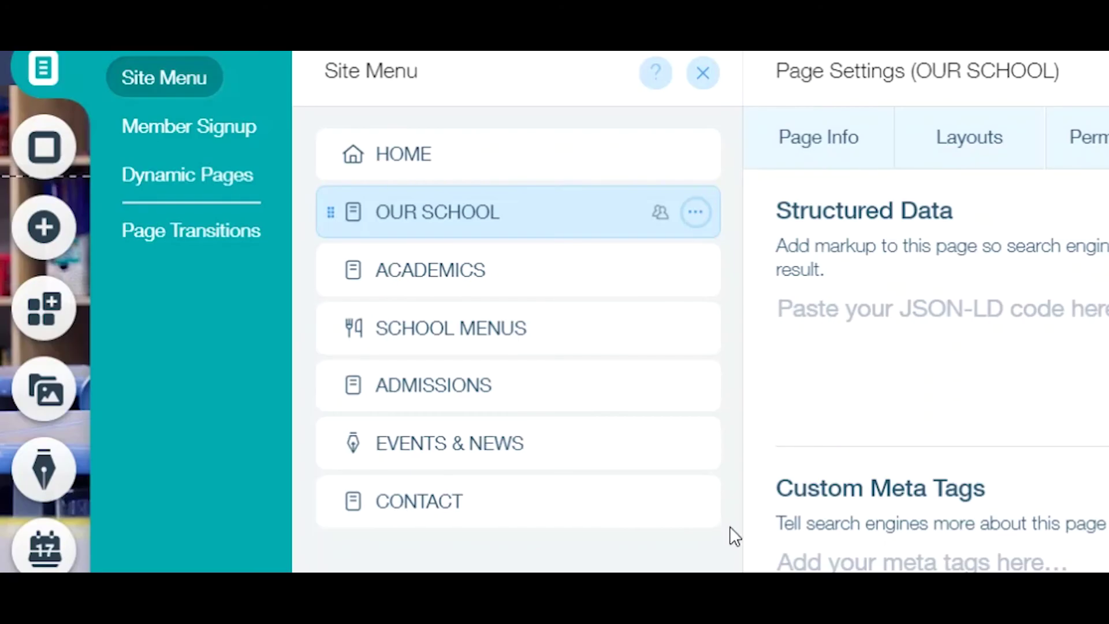
pyautogui.press('Escape')
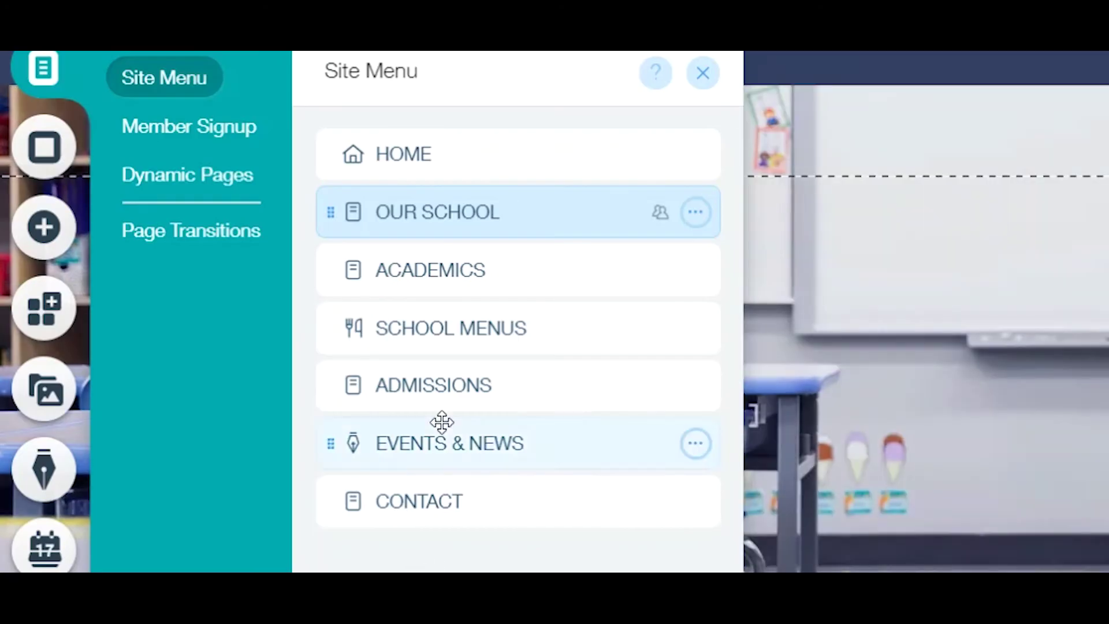
pyautogui.click(217, 245)
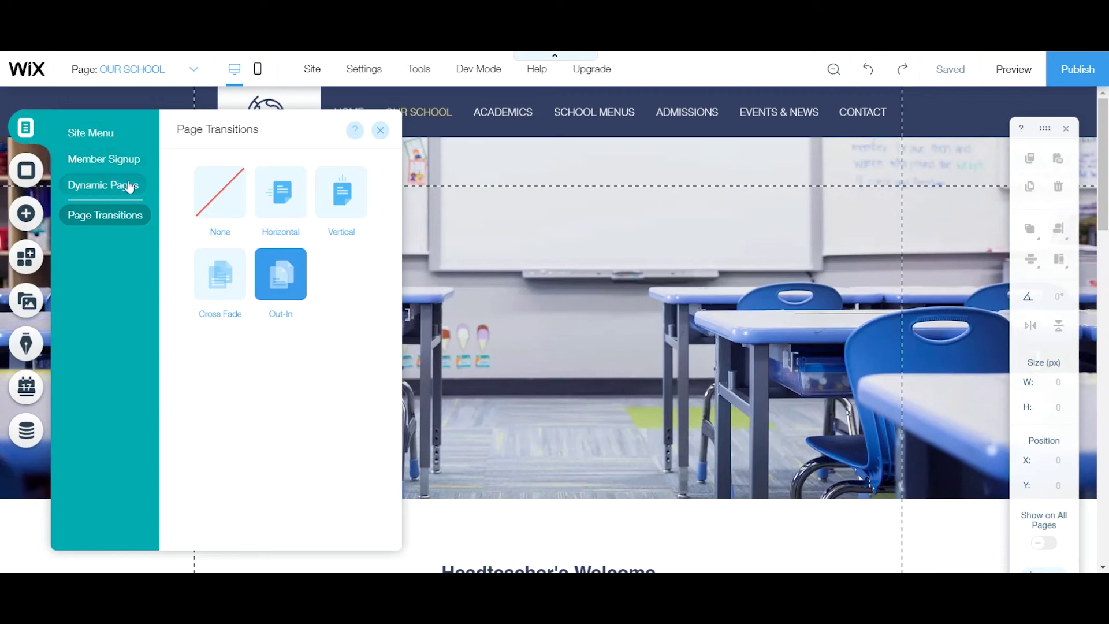
pyautogui.click(102, 139)
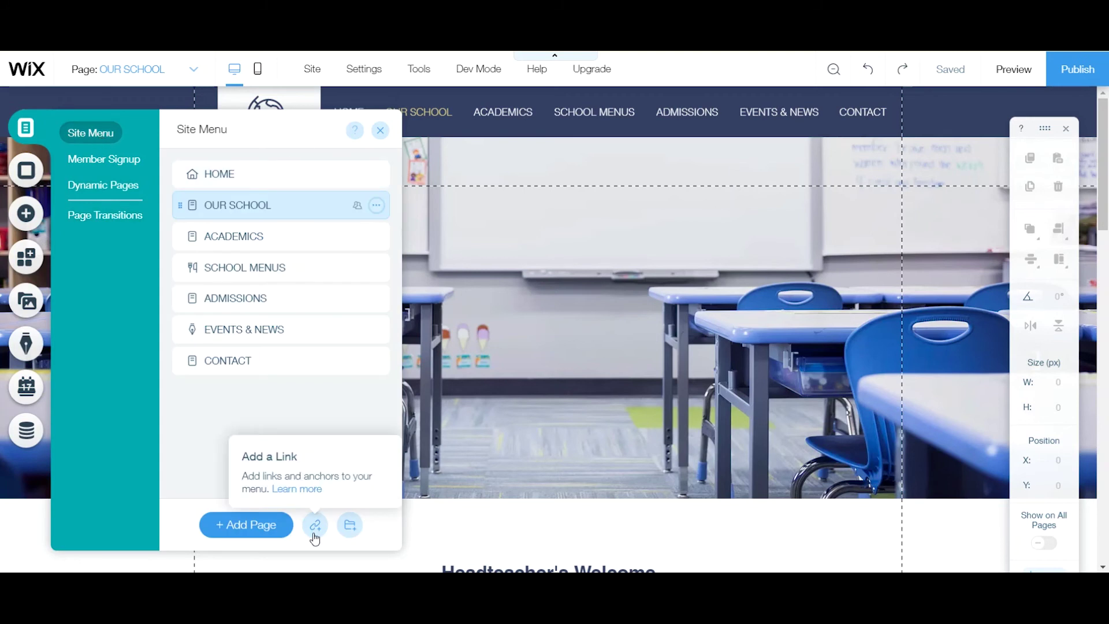
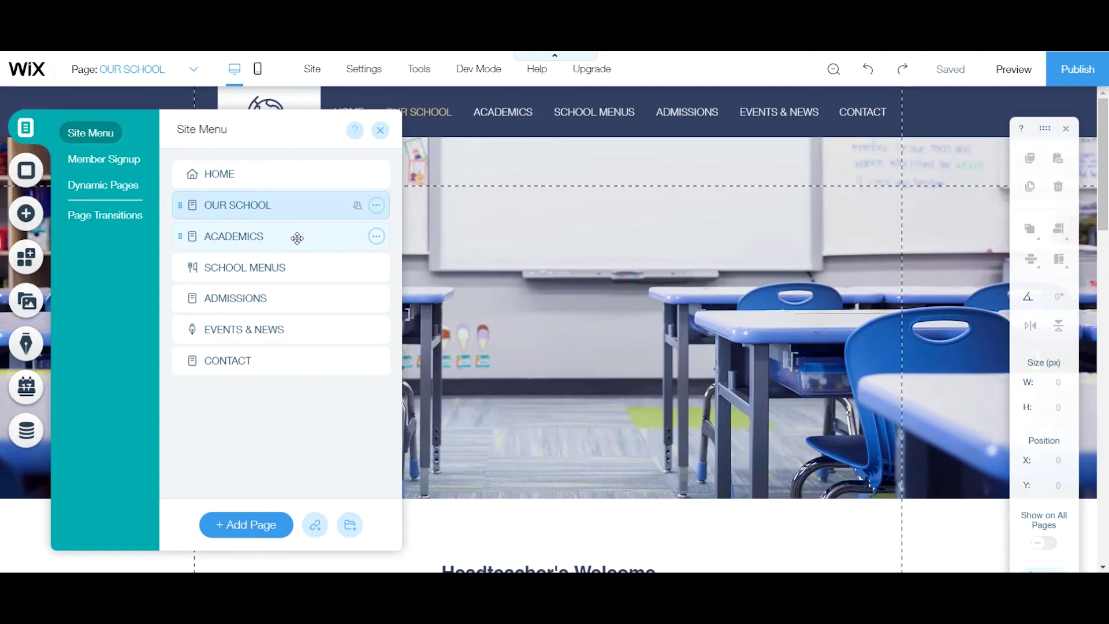
# Add a folder named ACADEMICS below OUR SCHOOL in the site menu and nest the ACADEMICS page inside it
pyautogui.click(350, 526)
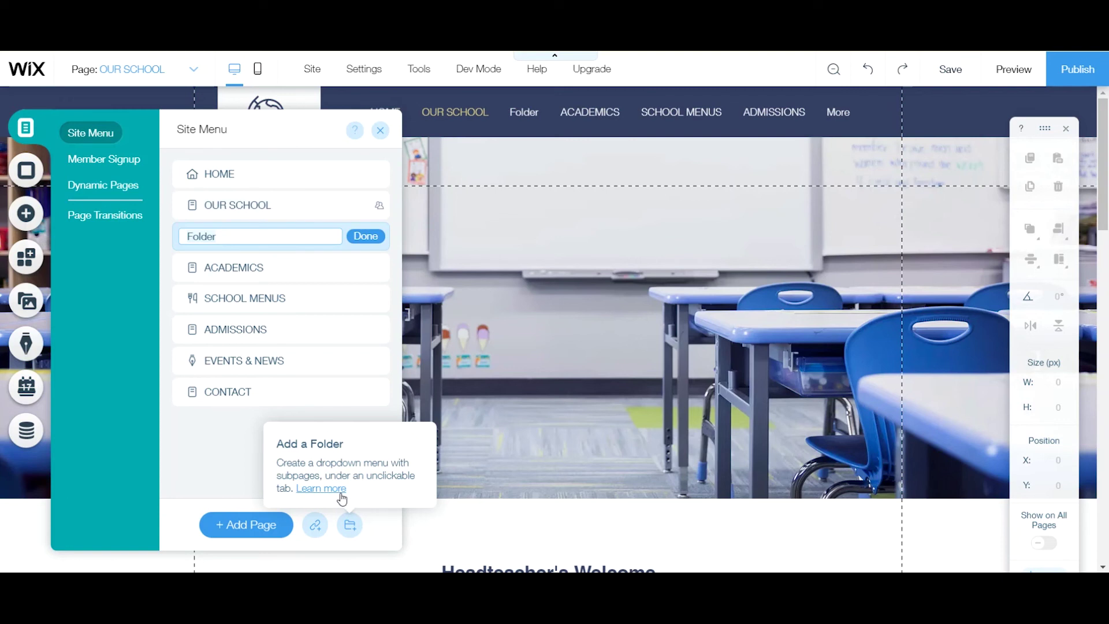
pyautogui.write('ACADEMICS')
pyautogui.press('Return')
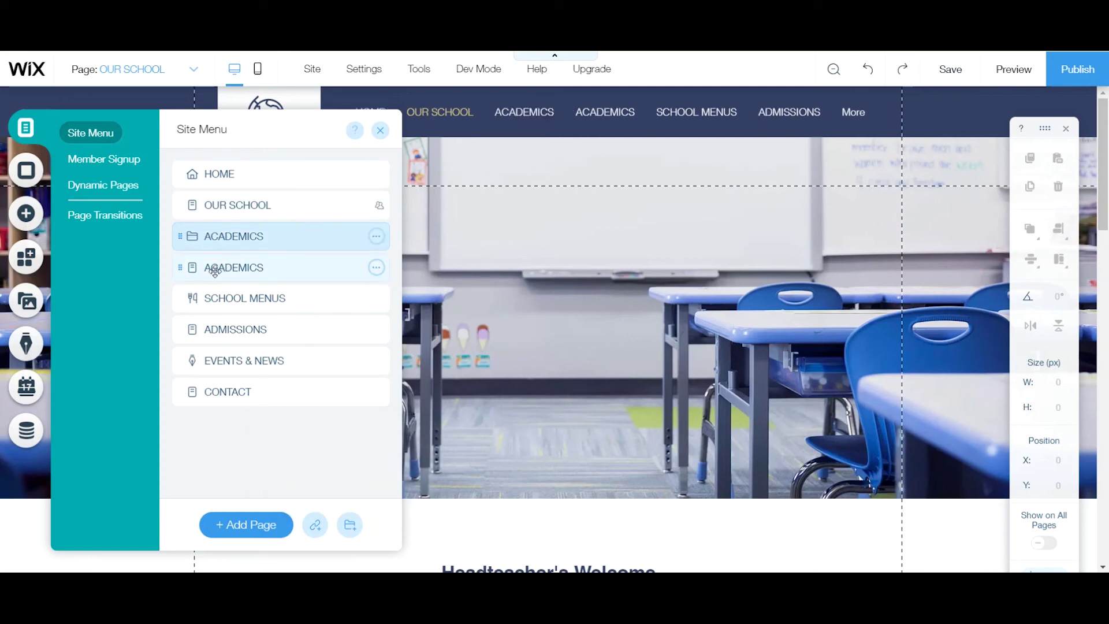
pyautogui.moveTo(218, 267); pyautogui.dragTo(247, 265)
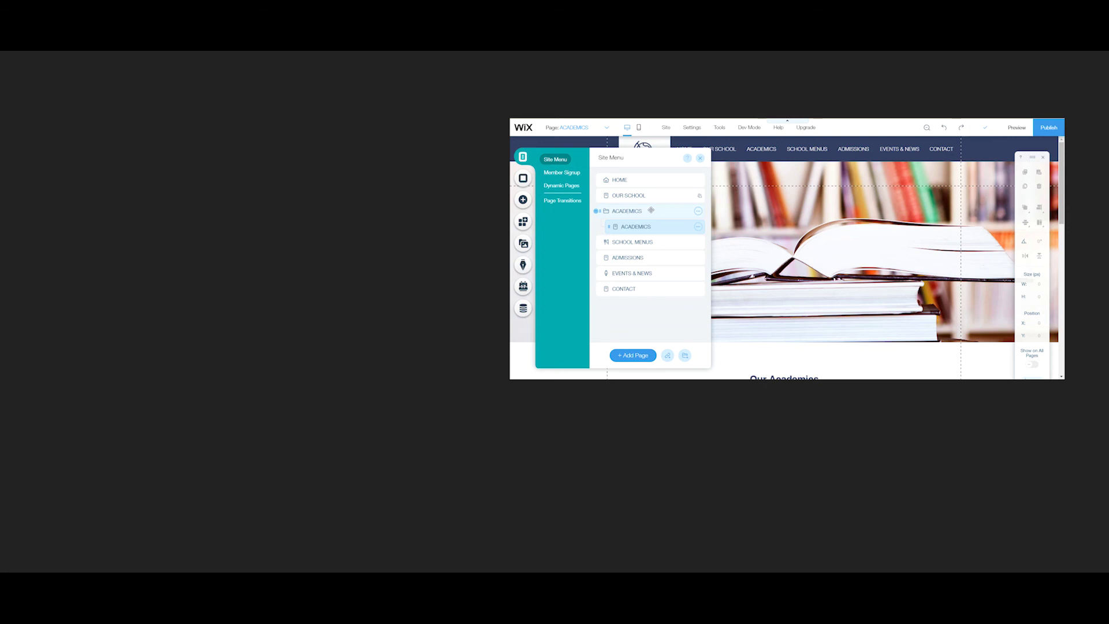
pyautogui.moveTo(665, 222); pyautogui.dragTo(648, 225)
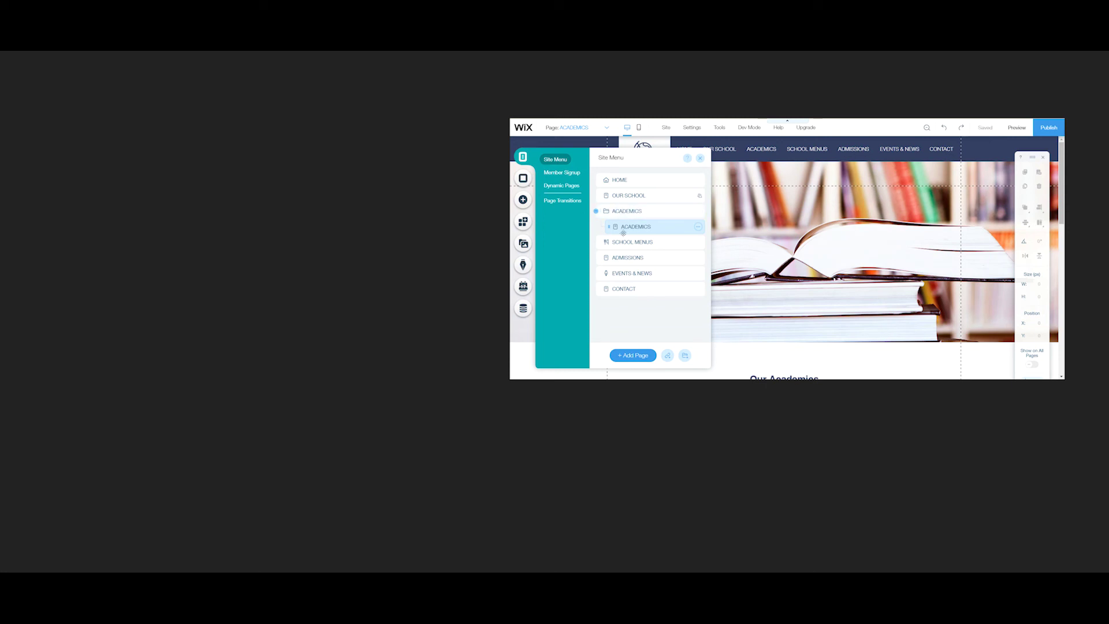